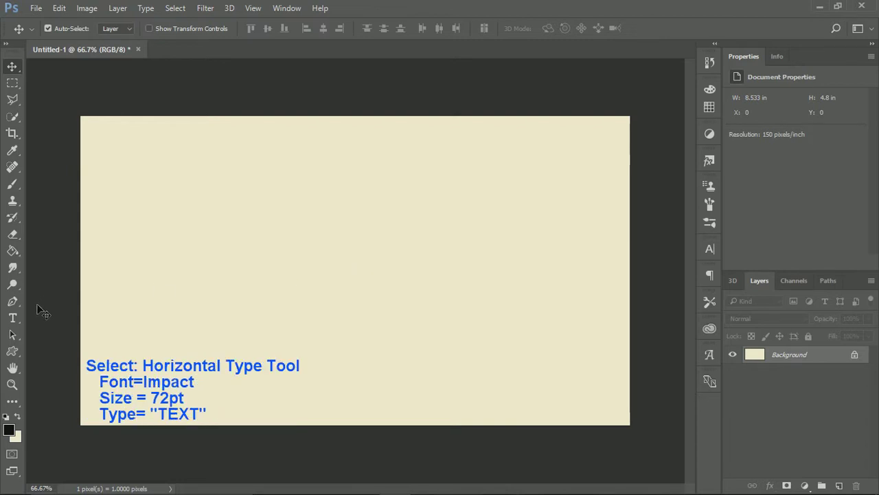
Step: Type the word 'TEXT' in 72 pt Impact near the canvas centre and commit it
click(12, 318)
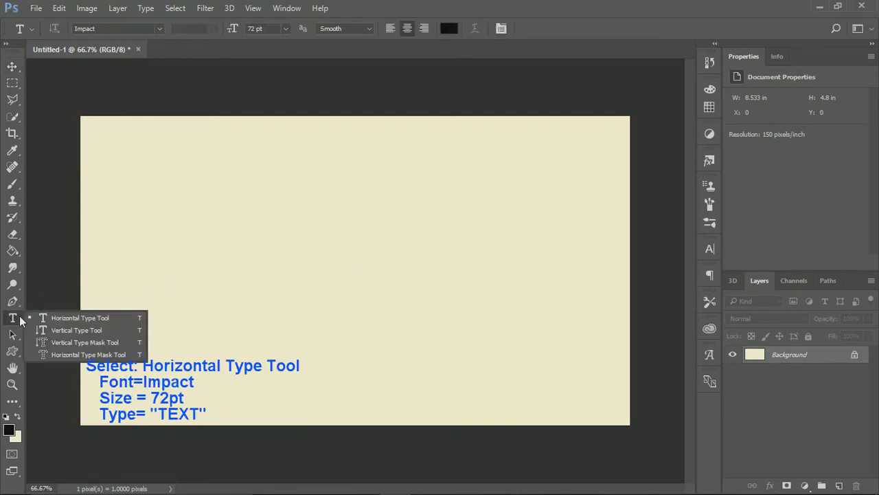
click(123, 316)
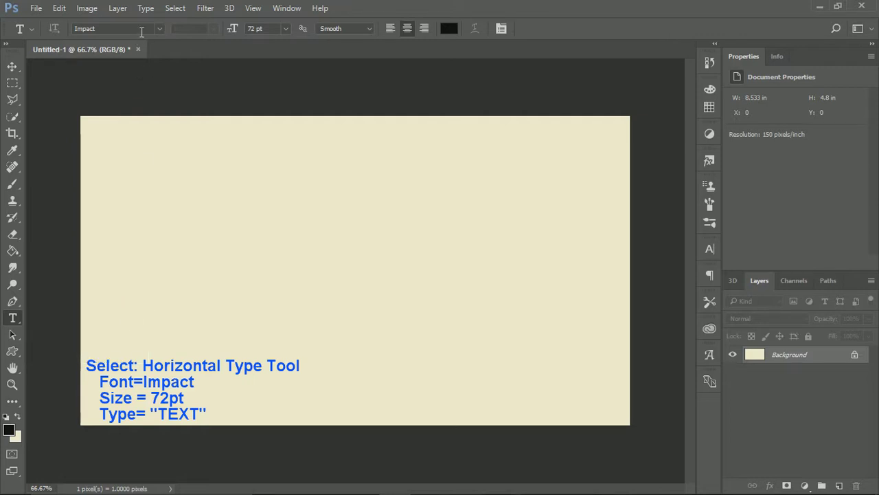
click(254, 29)
click(348, 281)
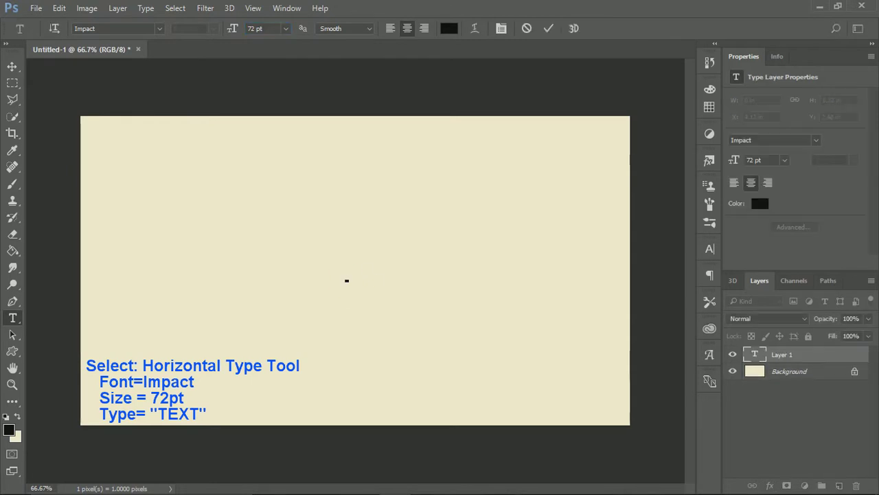
text(TEXT)
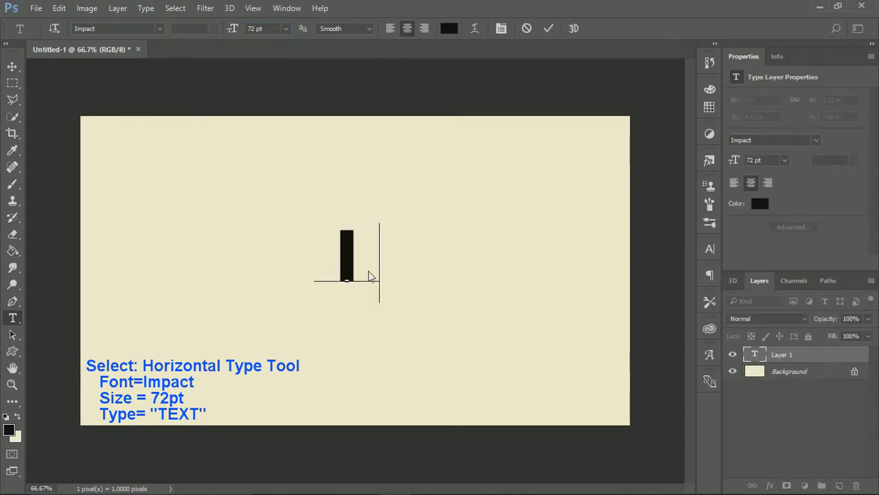
text(M)
key(BackSpace)
key(BackSpace)
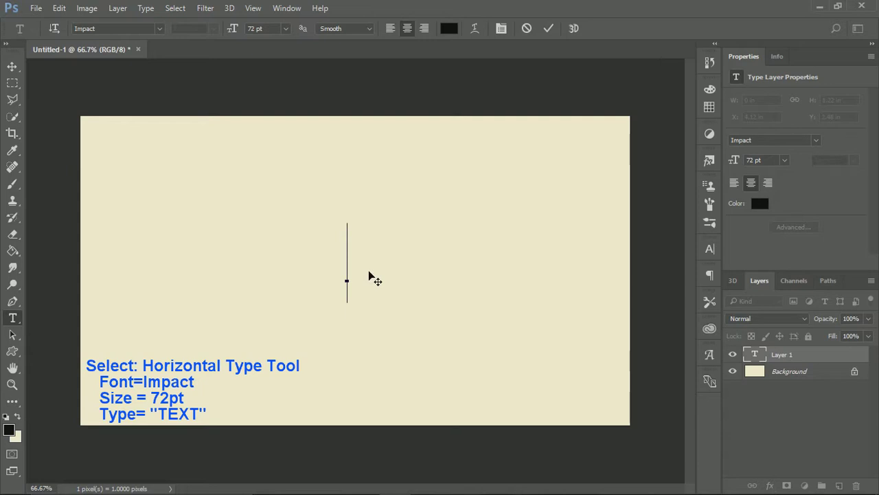
text(TEX)
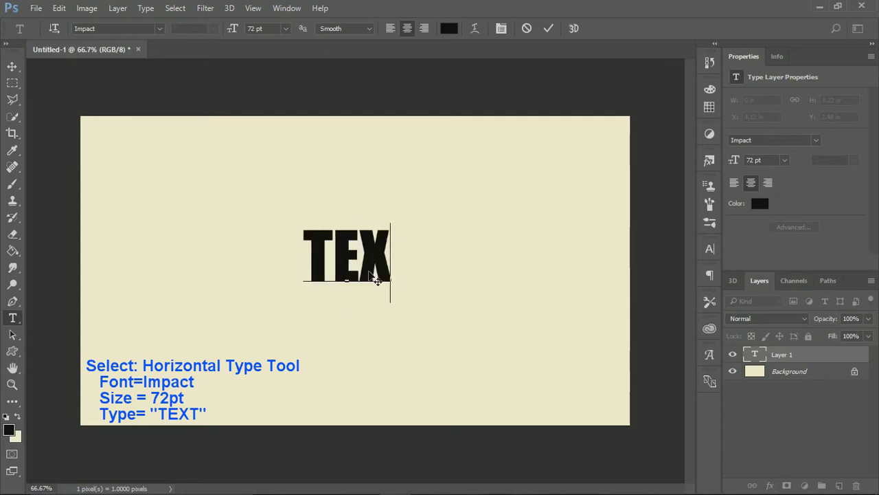
text(T)
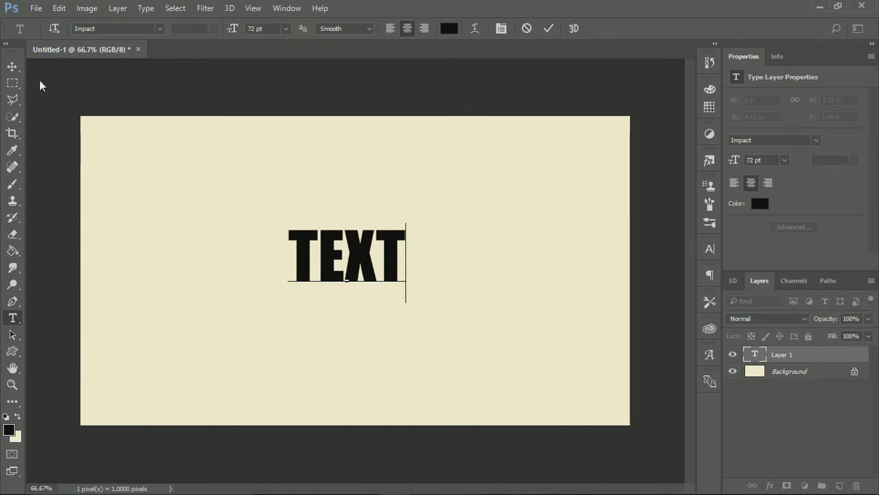
click(12, 66)
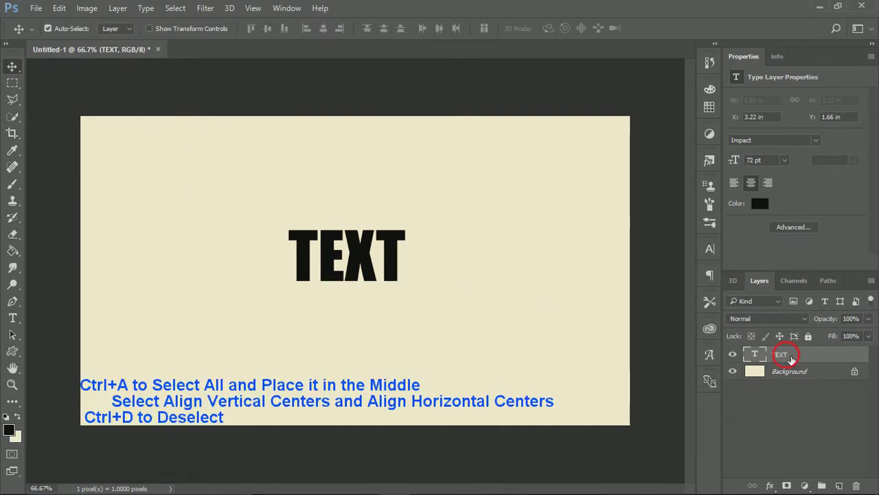
Step: Align the TEXT layer to the canvas's vertical and horizontal centres, then deselect
key(ctrl)
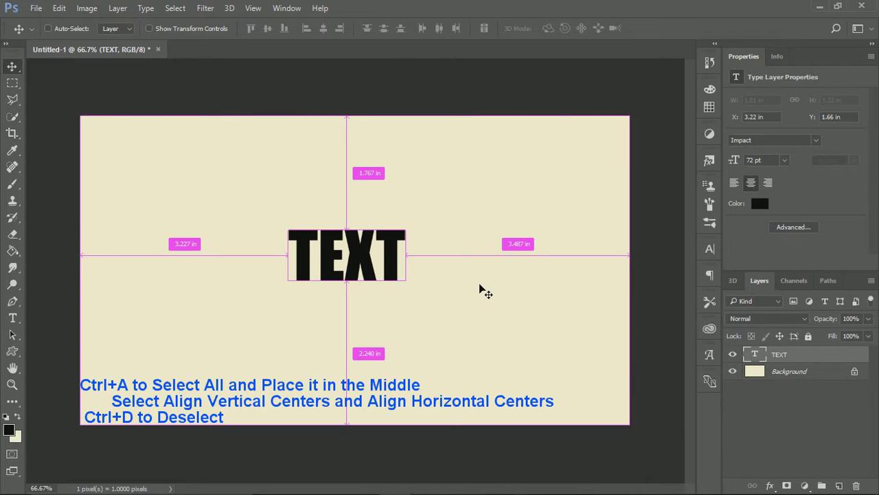
key(ctrl+a)
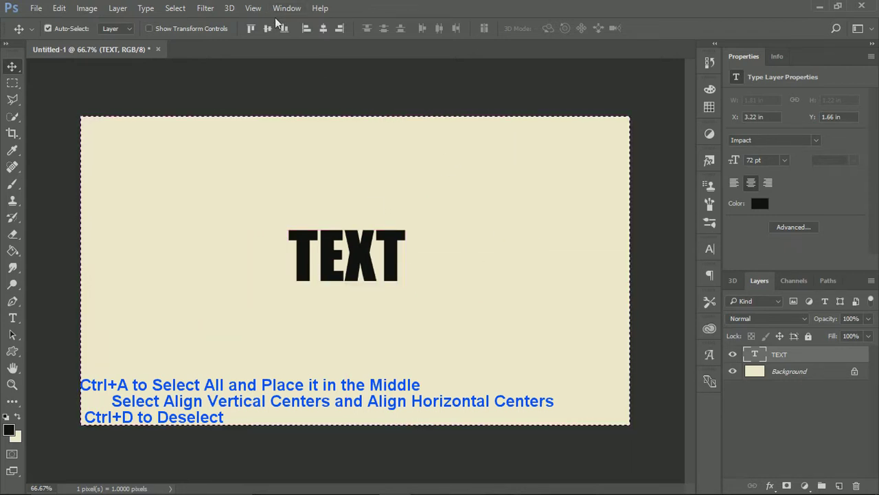
click(267, 29)
click(324, 29)
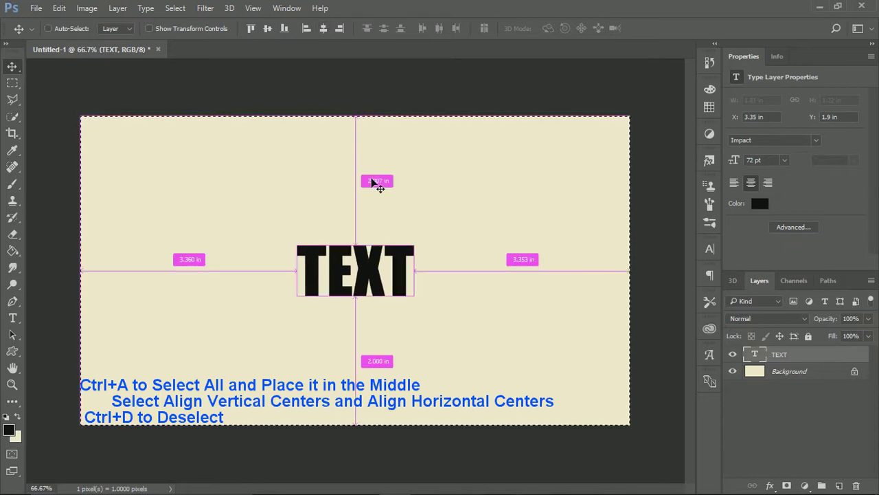
key(ctrl+d)
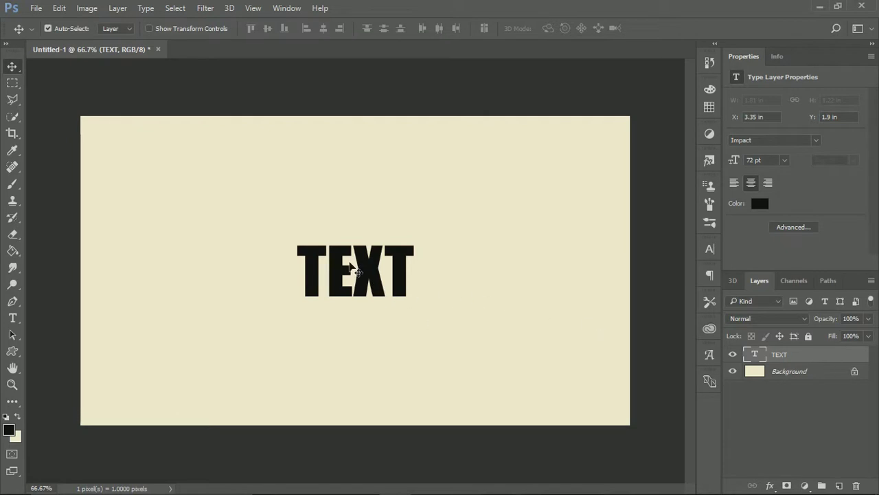
Step: Give the TEXT layer a 4 px outside stroke in yellow #e4ff00
key(h)
double_click(818, 361)
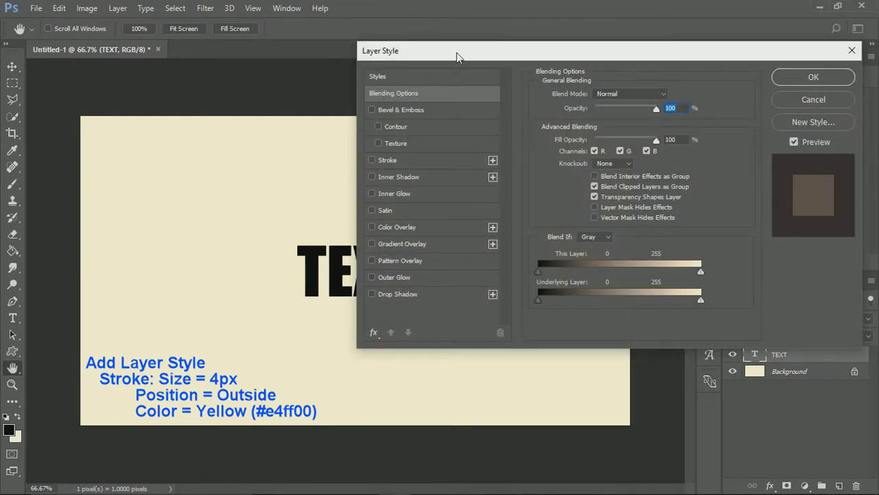
drag(458, 54, 569, 70)
click(500, 175)
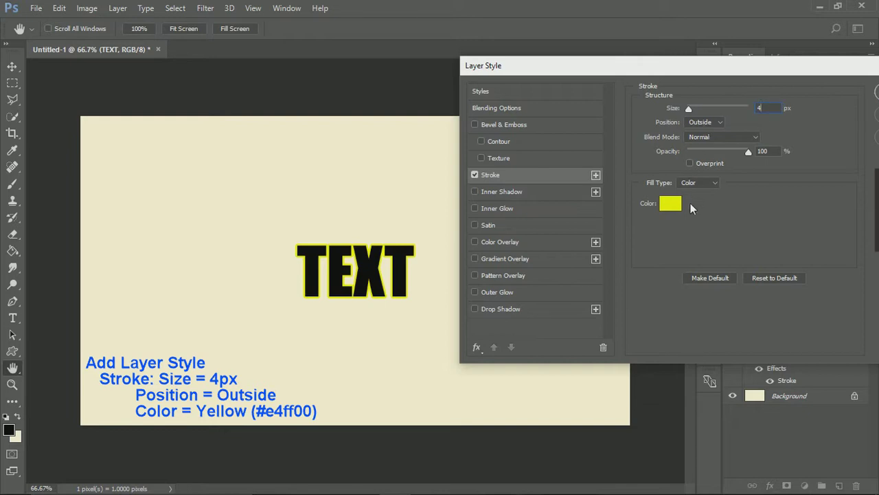
click(671, 204)
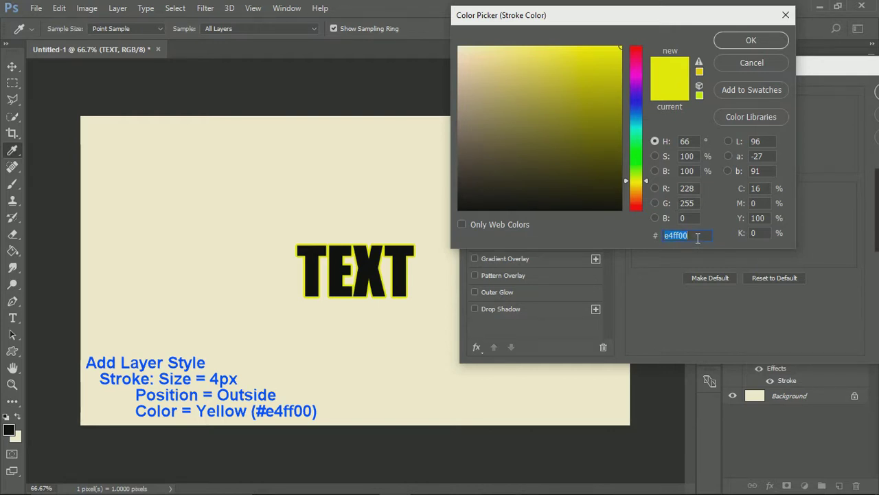
click(751, 41)
drag(736, 69, 646, 69)
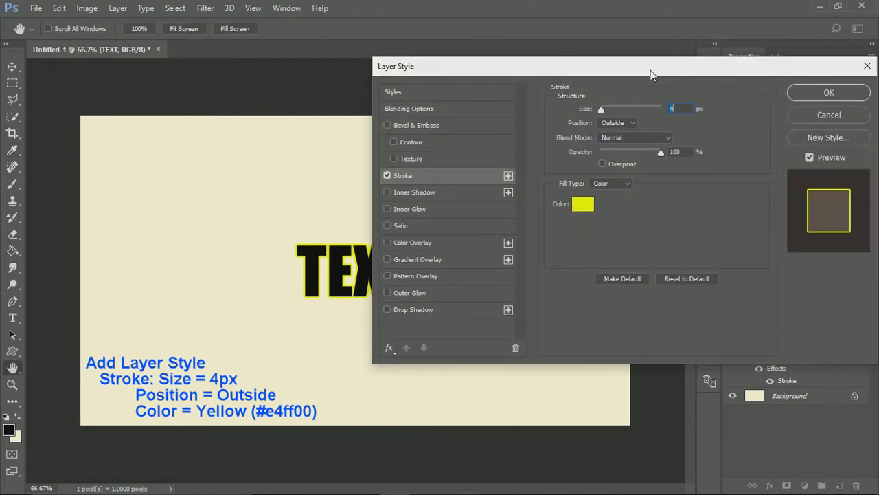
click(795, 91)
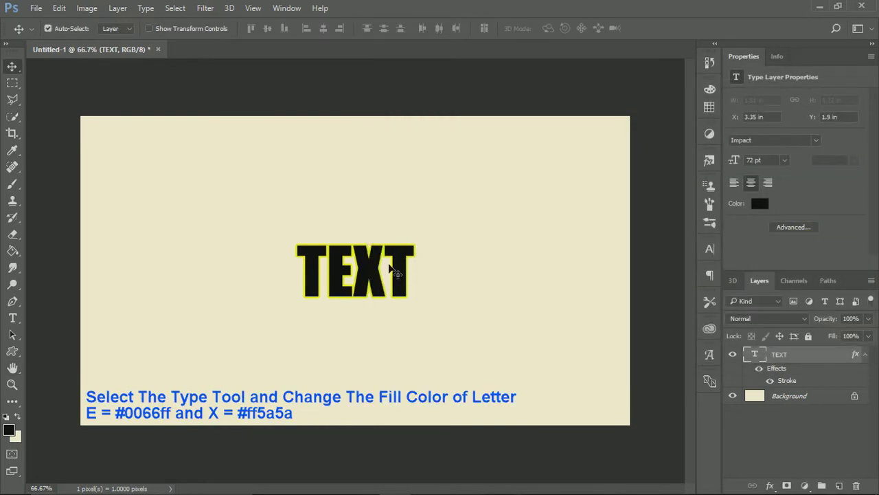
Step: Colour the letter E blue (#0066ff)
click(13, 319)
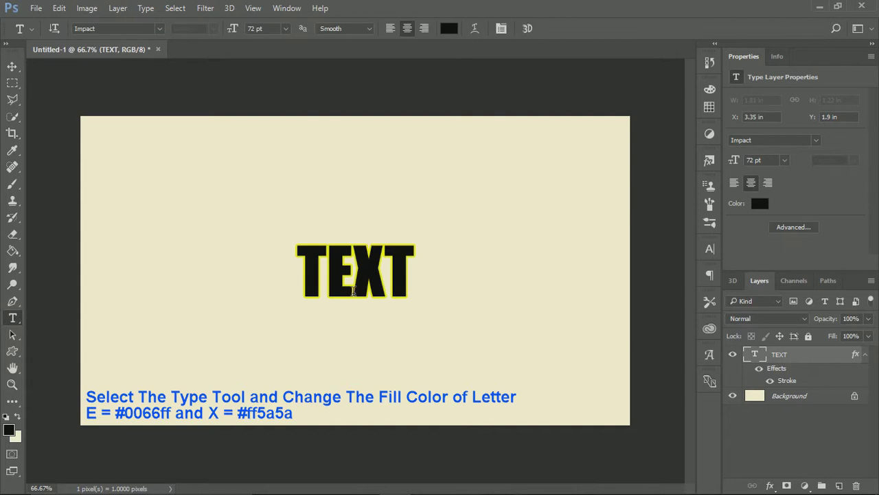
click(354, 289)
drag(355, 289, 335, 284)
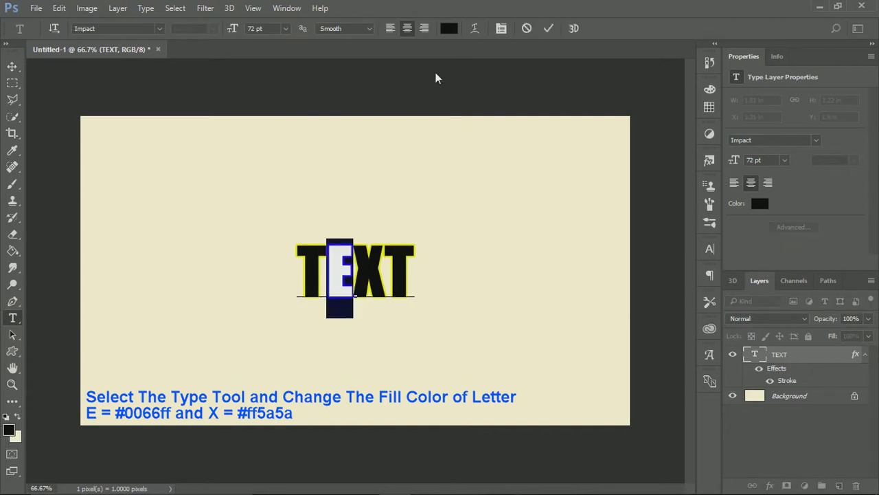
click(449, 29)
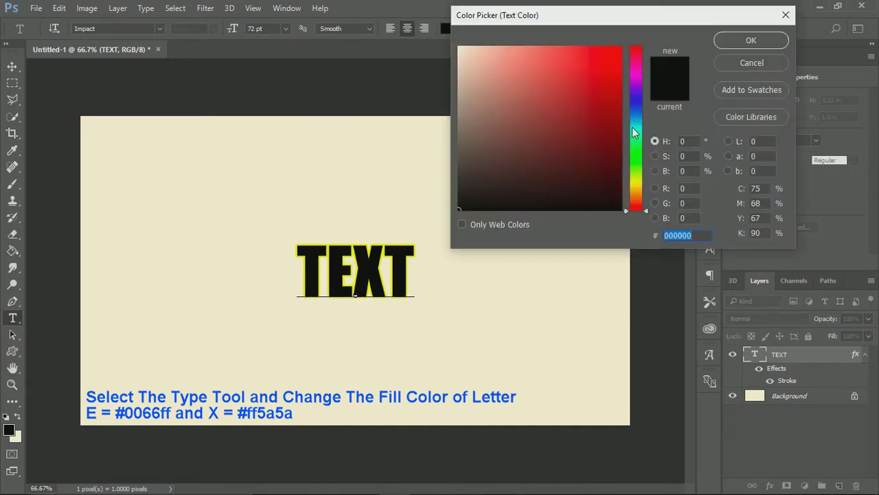
click(637, 112)
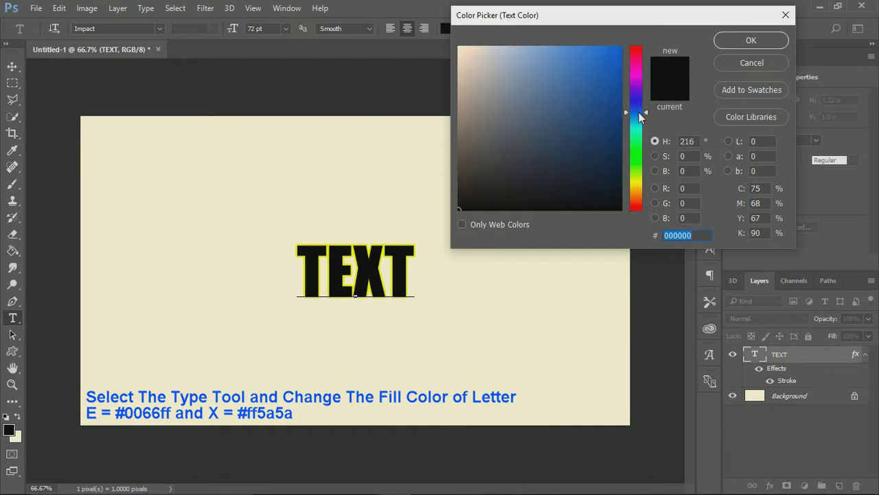
click(625, 51)
text(0066ff)
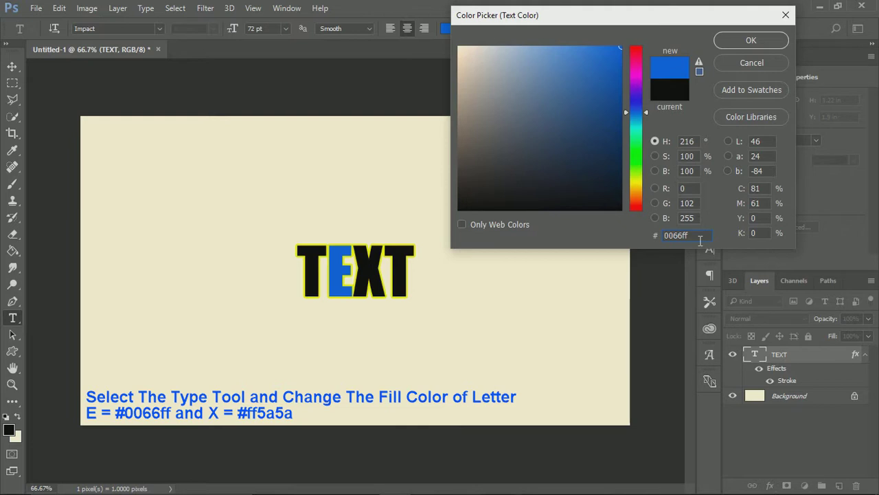
click(747, 39)
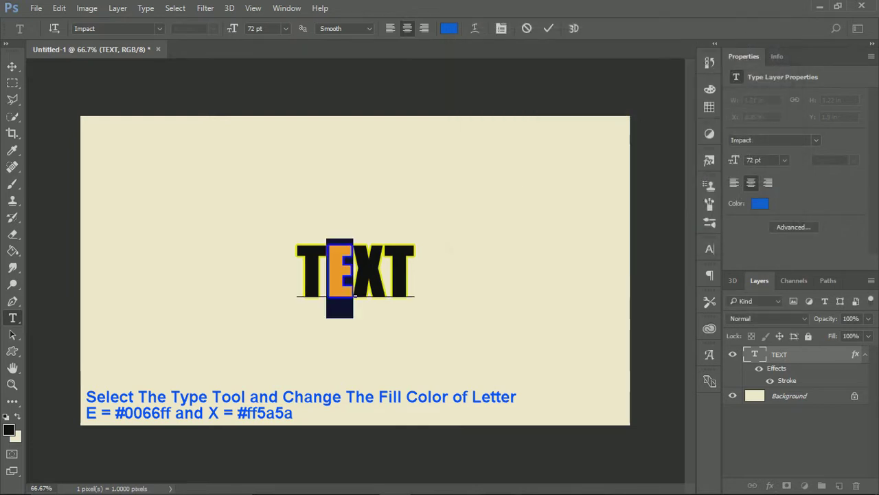
Step: Colour the letter X red (#ff5a5a) and commit the text edits
click(386, 282)
drag(388, 282, 371, 273)
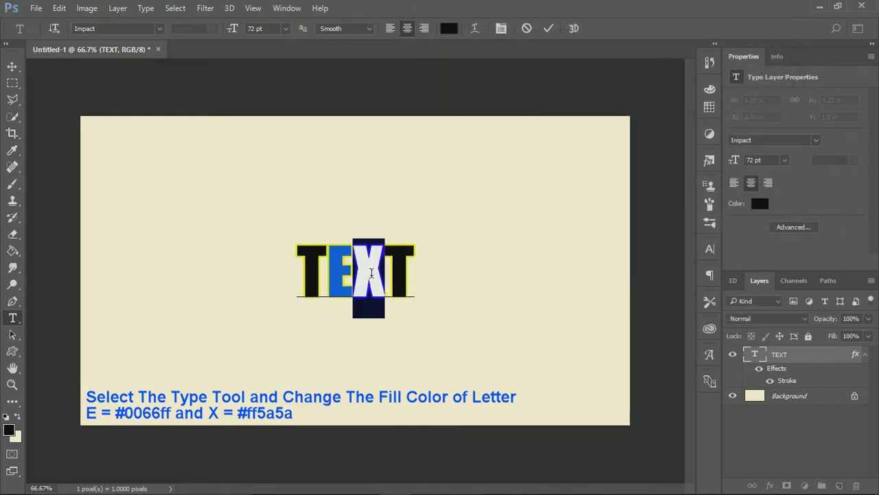
click(450, 28)
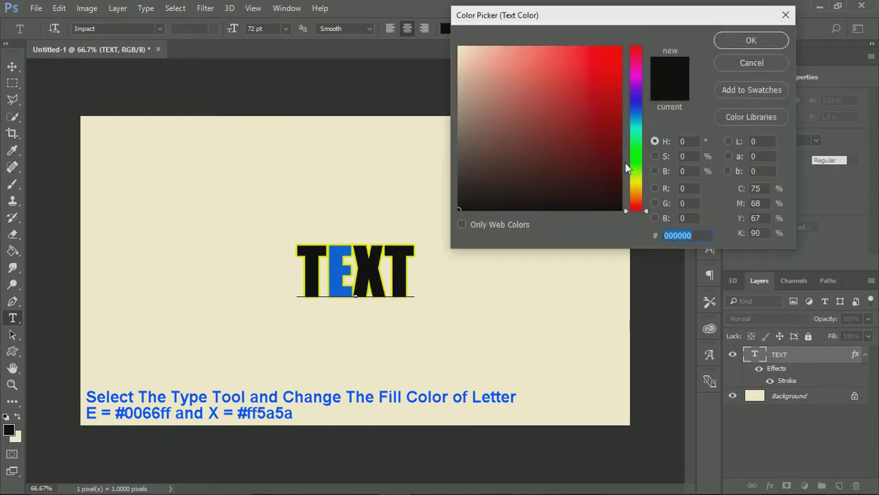
text(ff5a5a)
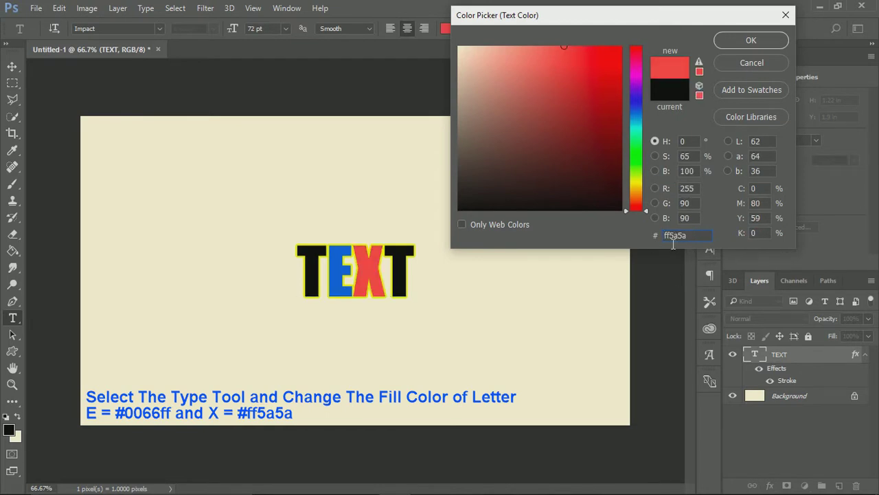
click(745, 39)
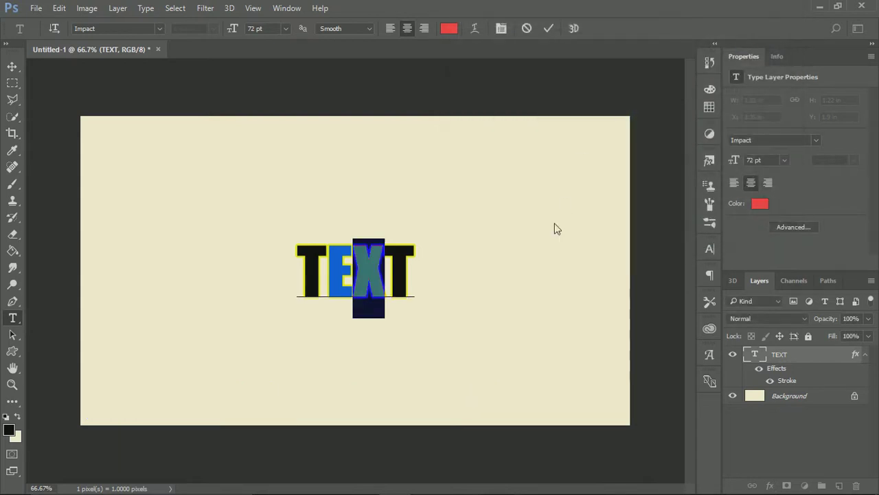
click(823, 354)
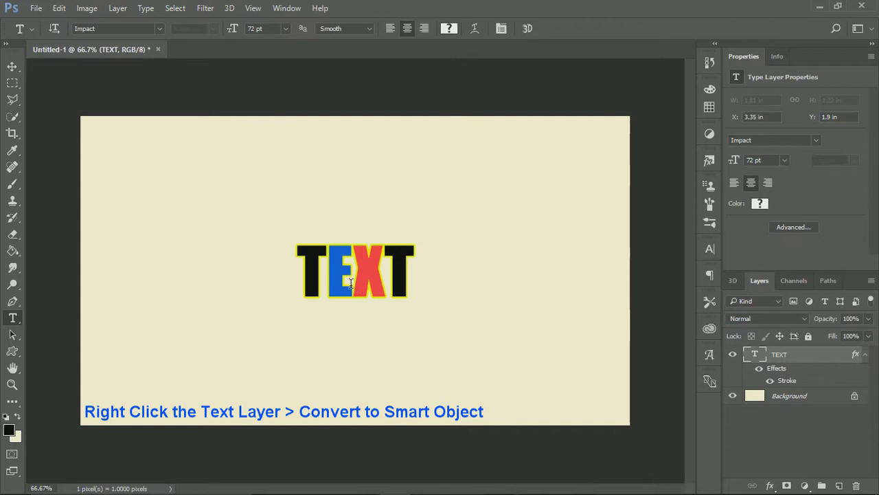
Step: Convert the TEXT layer into an embedded smart object (TEXT.psb)
right_click(794, 356)
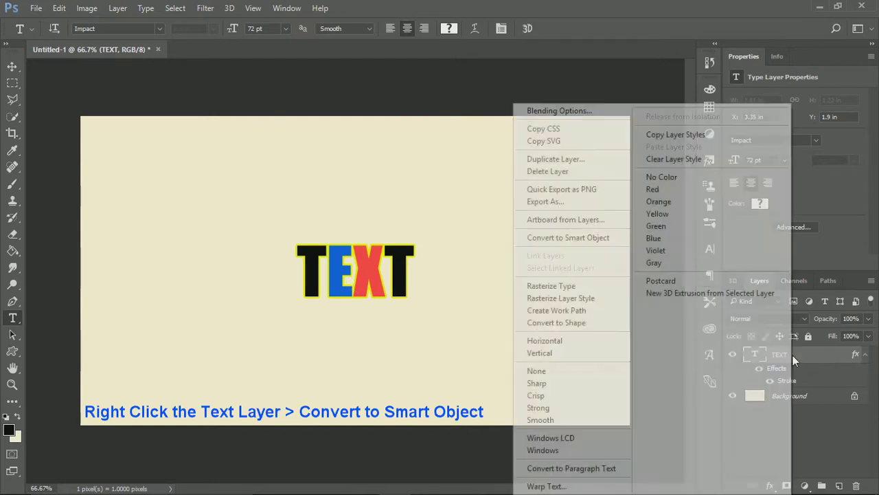
click(805, 354)
right_click(810, 360)
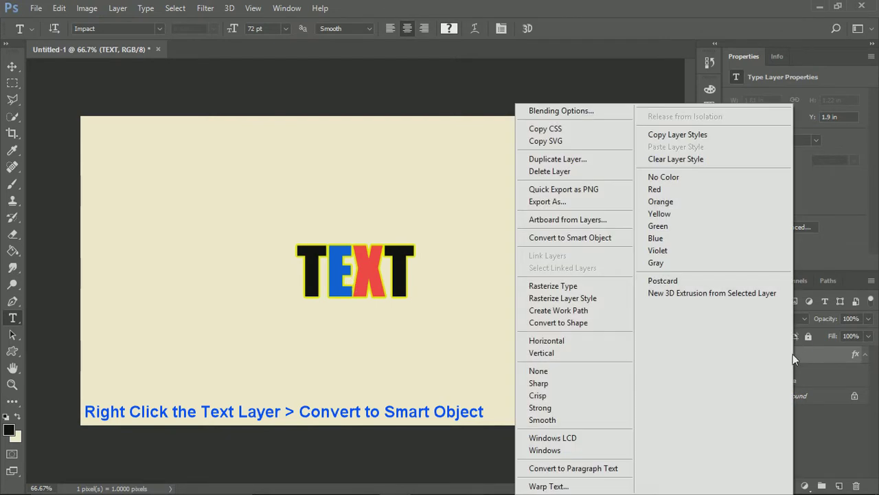
click(535, 241)
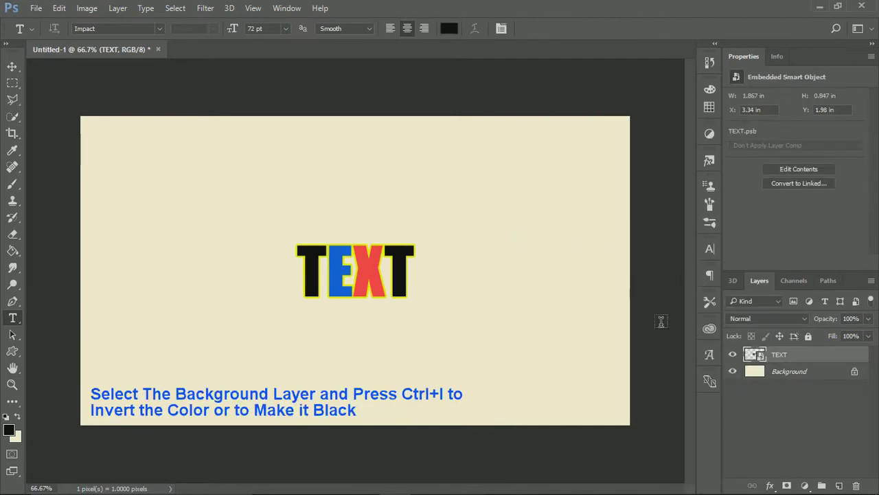
Step: Invert the Background to black and create a video timeline showing TEXT's animatable properties
click(795, 377)
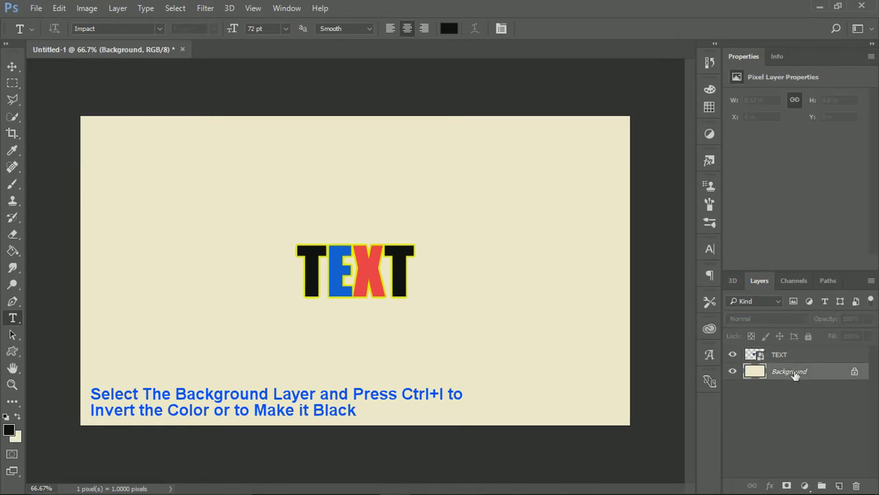
key(ctrl+i)
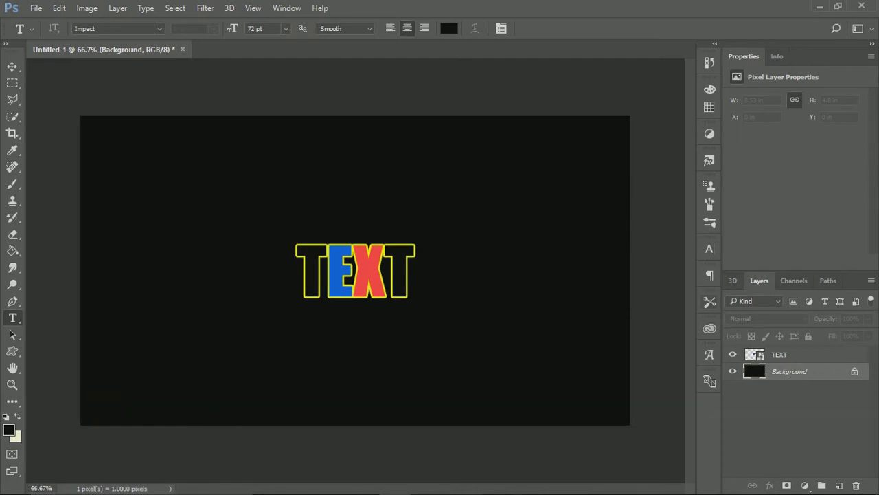
click(288, 9)
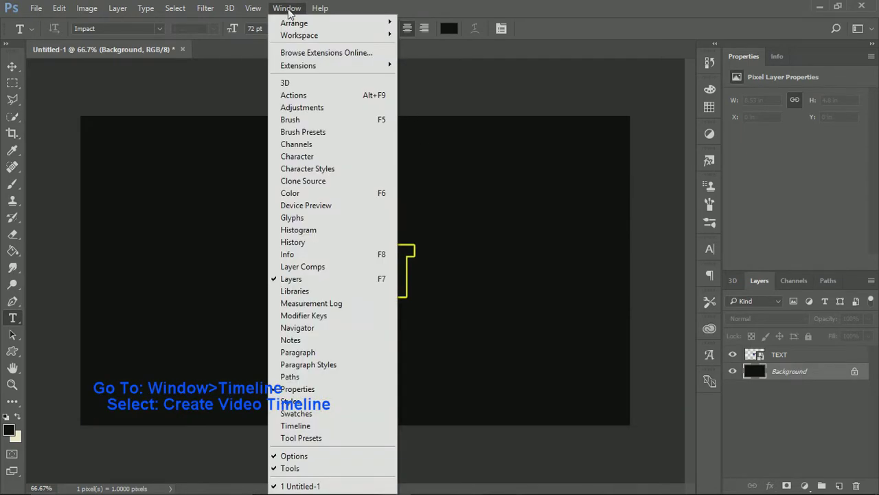
click(349, 426)
click(371, 411)
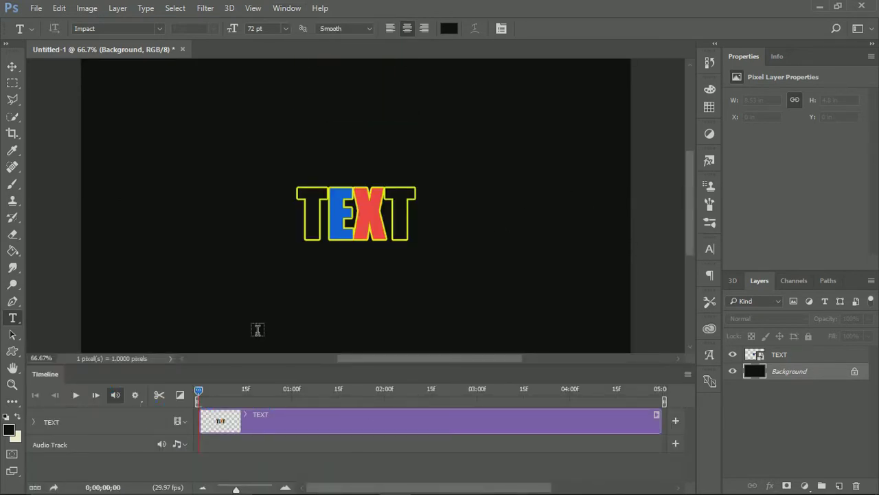
click(34, 420)
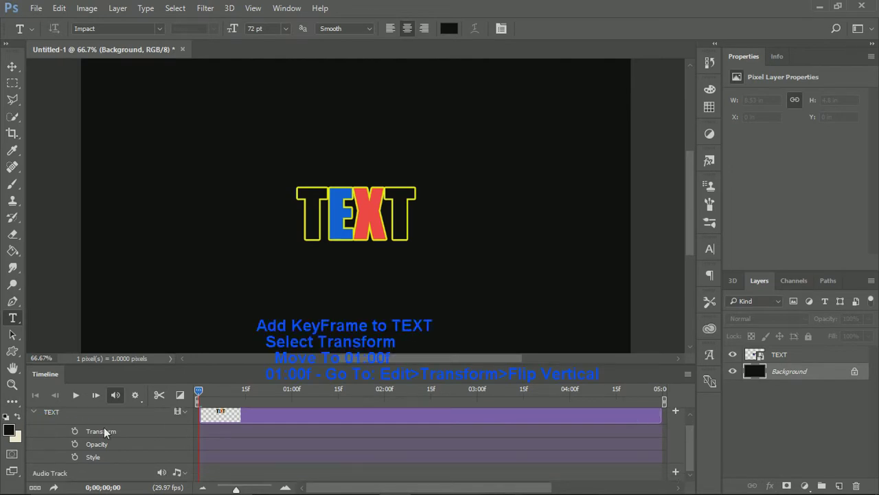
Step: Set a Transform keyframe on TEXT at 0f and flip it vertically at 01:00f
click(76, 433)
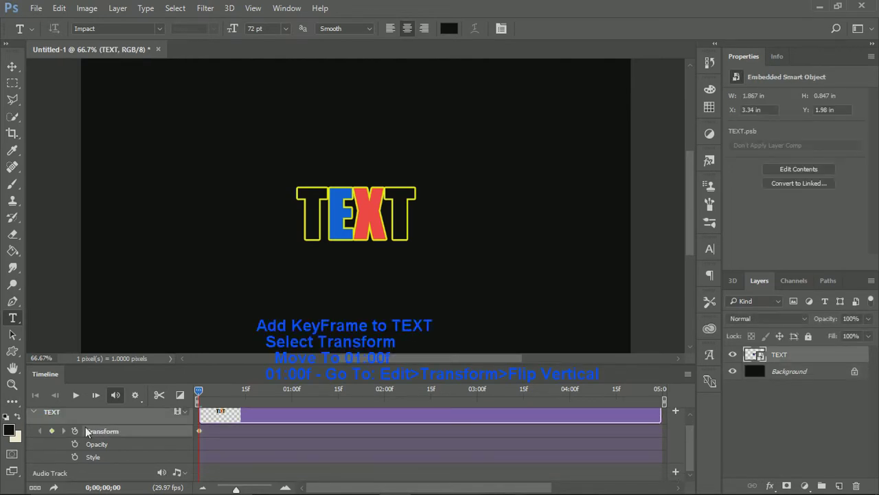
drag(199, 391, 285, 390)
click(59, 8)
mouse_move(102, 289)
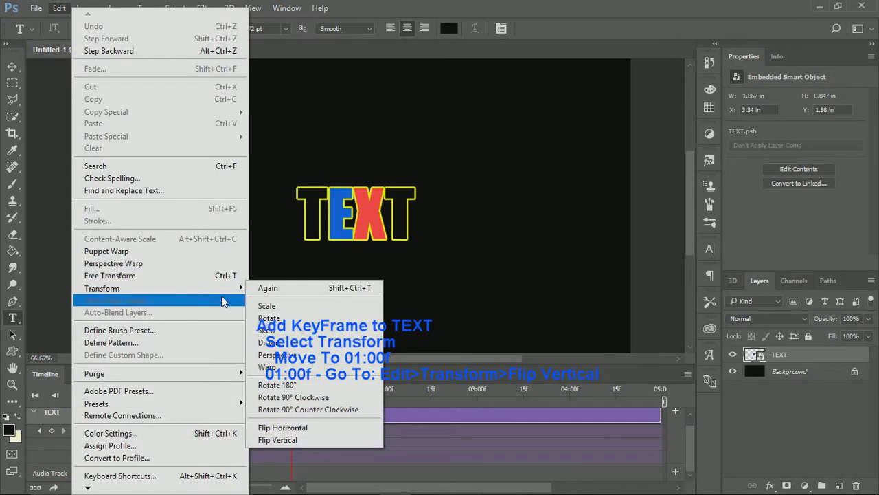
click(307, 441)
drag(292, 390, 385, 390)
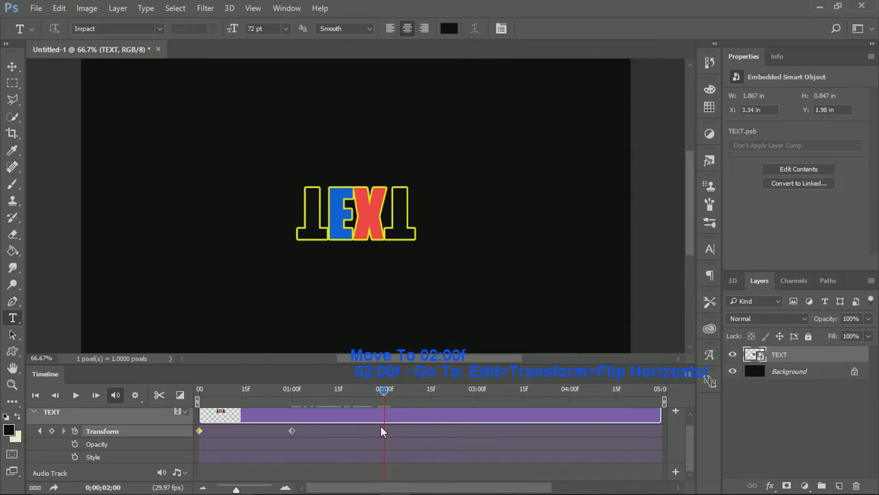
Step: Flip TEXT horizontally at 02:00f and again at 03:00f
click(59, 7)
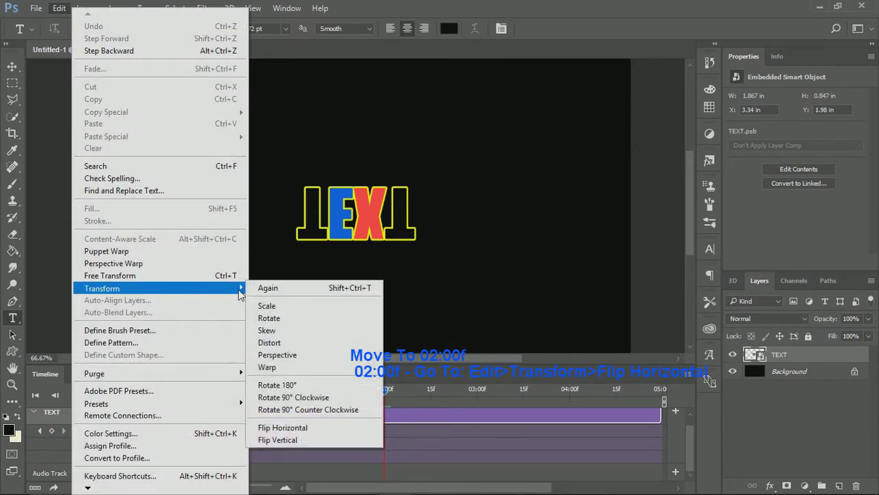
mouse_move(101, 288)
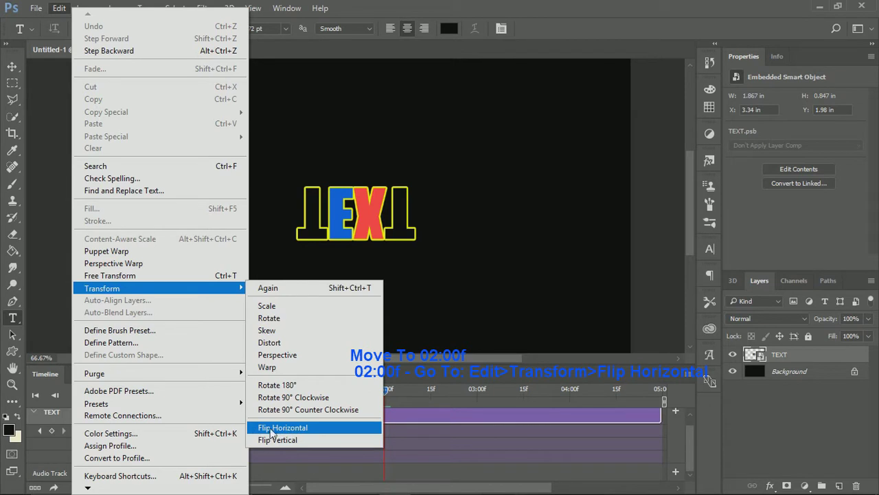
click(355, 430)
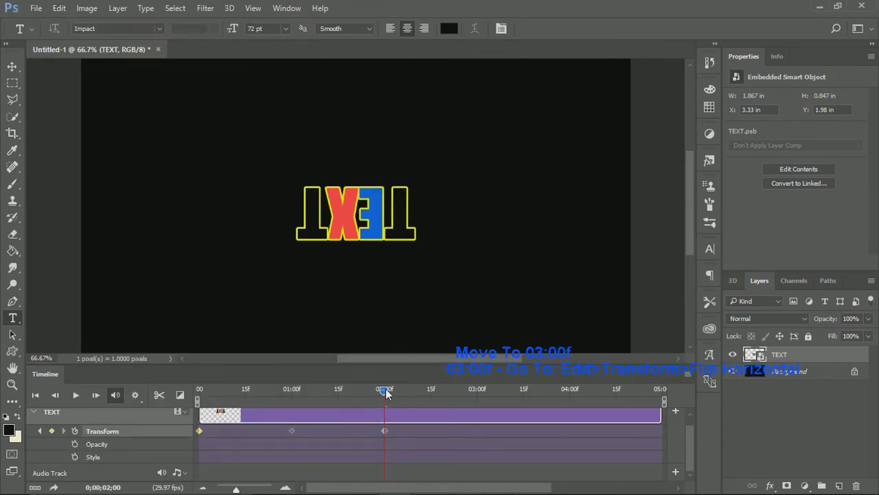
drag(387, 393, 478, 392)
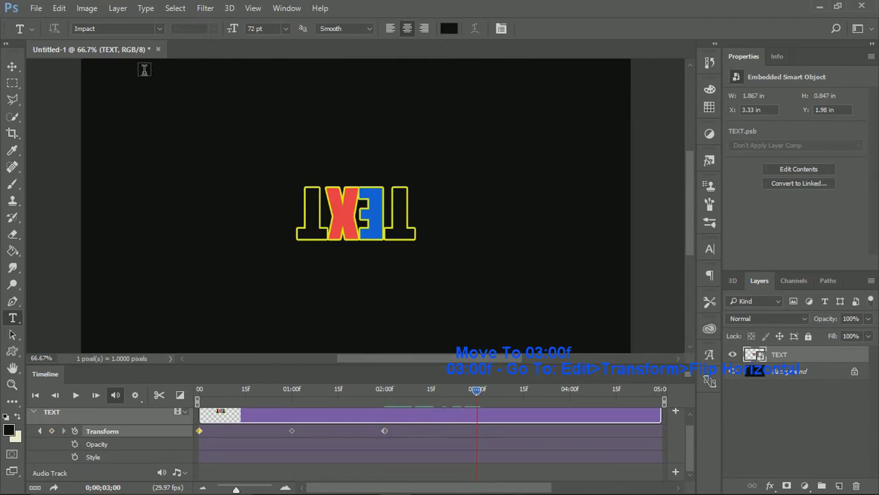
click(59, 8)
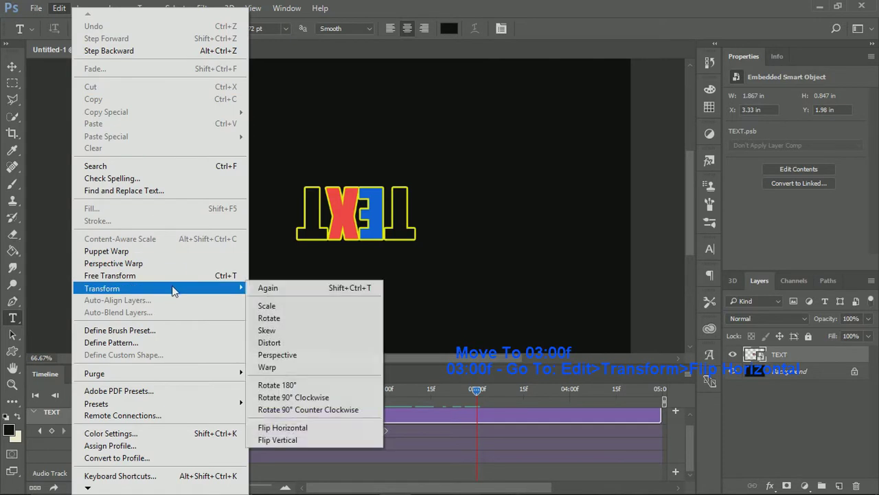
mouse_move(158, 288)
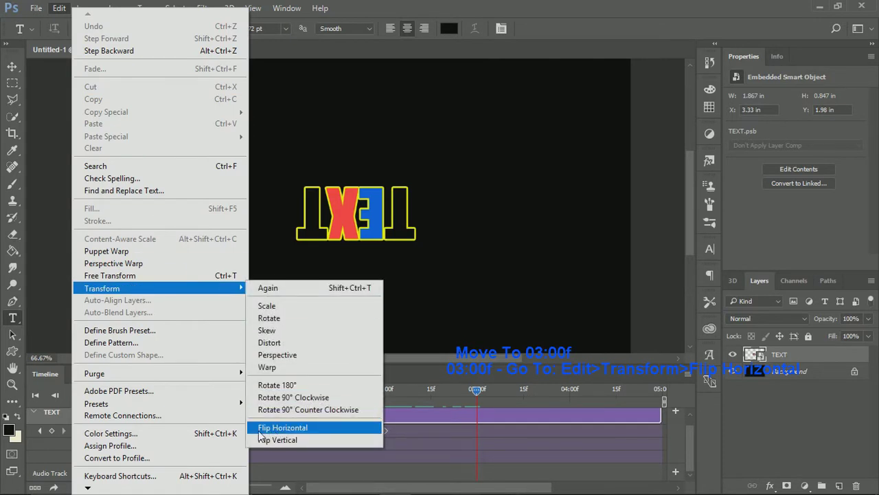
click(360, 426)
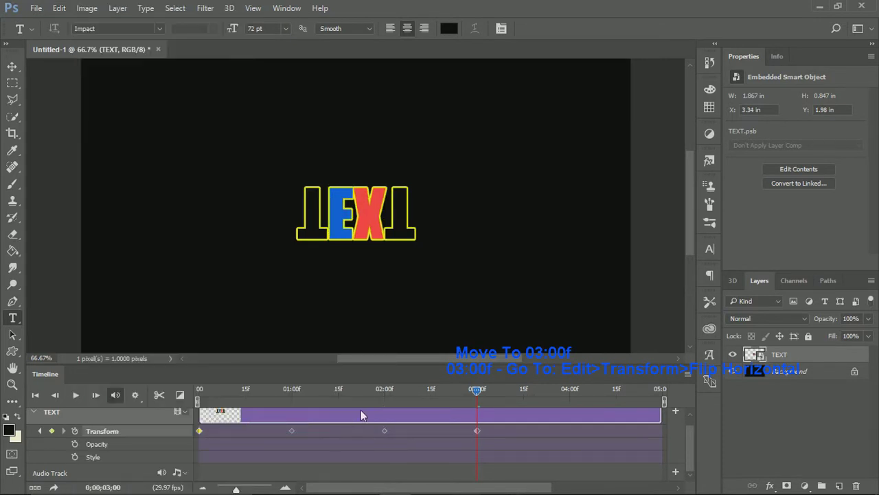
drag(477, 390, 563, 396)
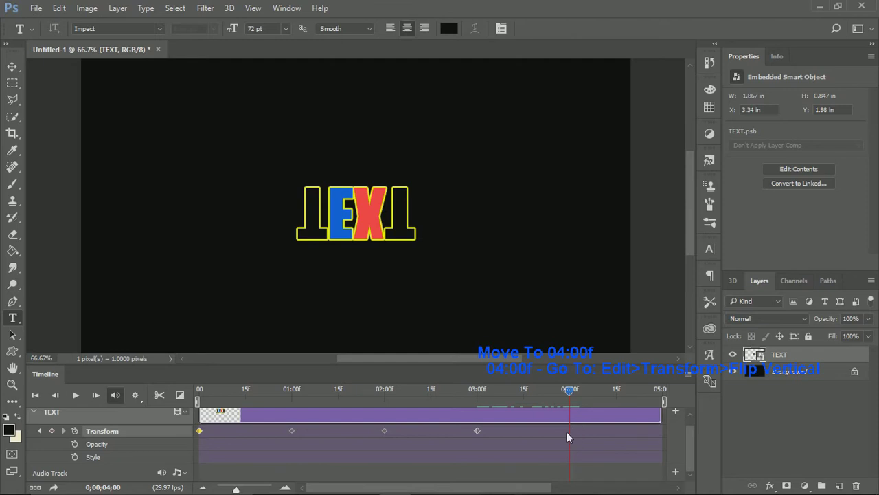
Step: Flip TEXT vertically at 04:00f to bring it back upright
click(59, 8)
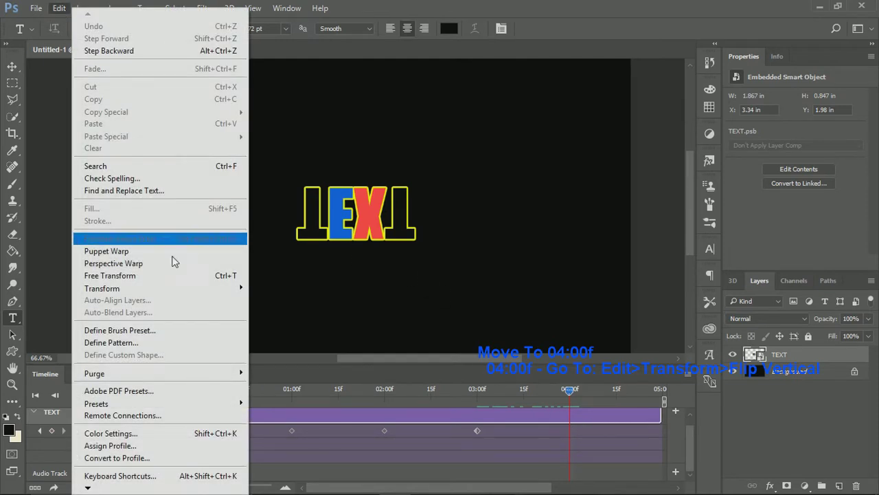
mouse_move(137, 288)
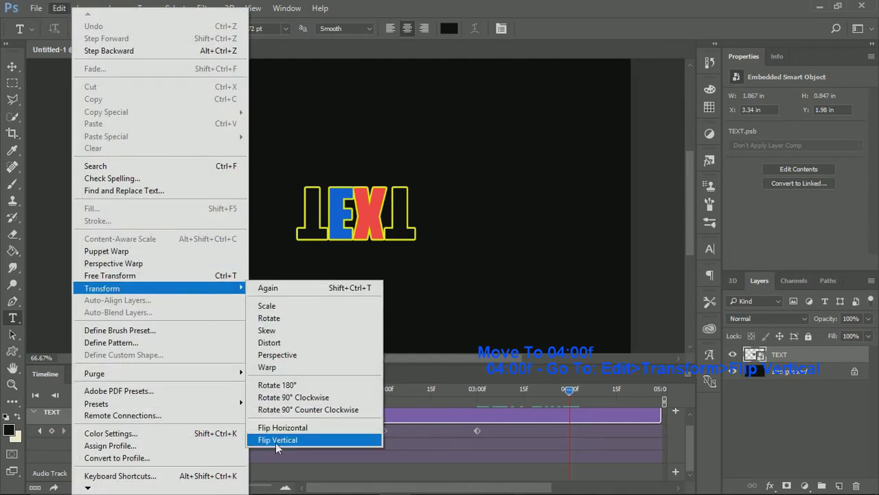
click(365, 440)
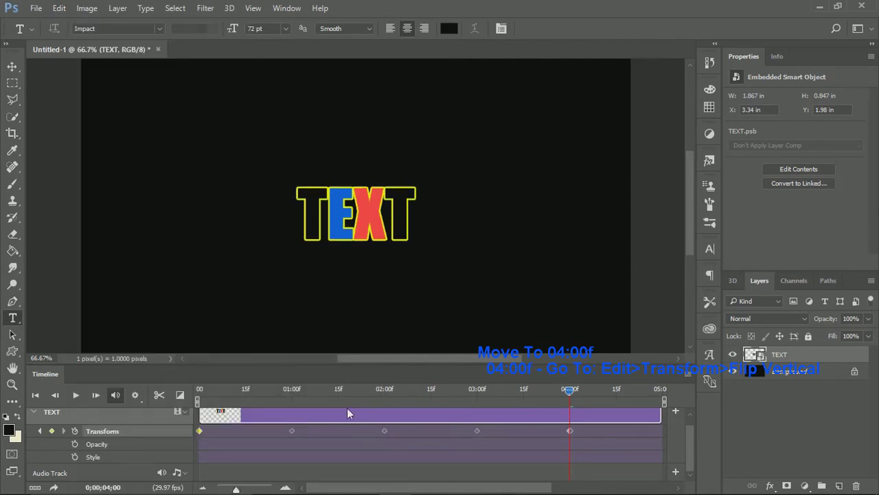
mouse_move(567, 392)
mouse_down()
mouse_move(392, 390)
mouse_move(386, 377)
mouse_up()
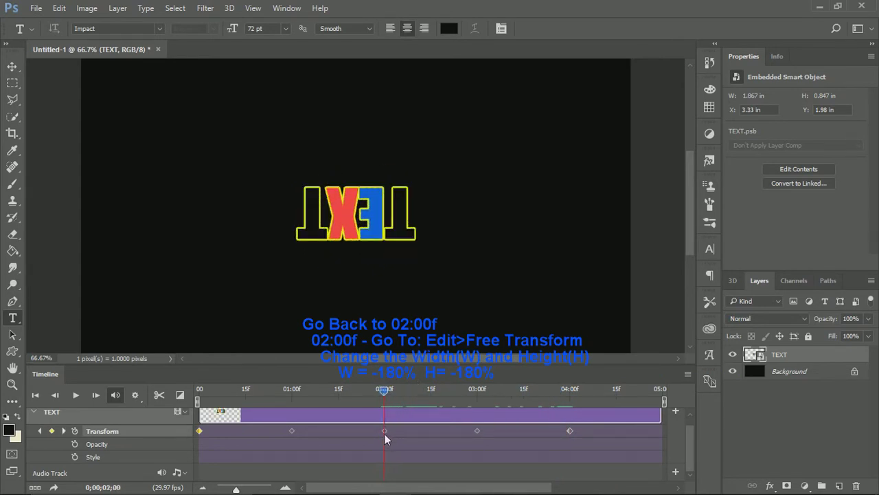
Step: Free-transform the text at 02:00f to -180% width and -180% height
click(57, 8)
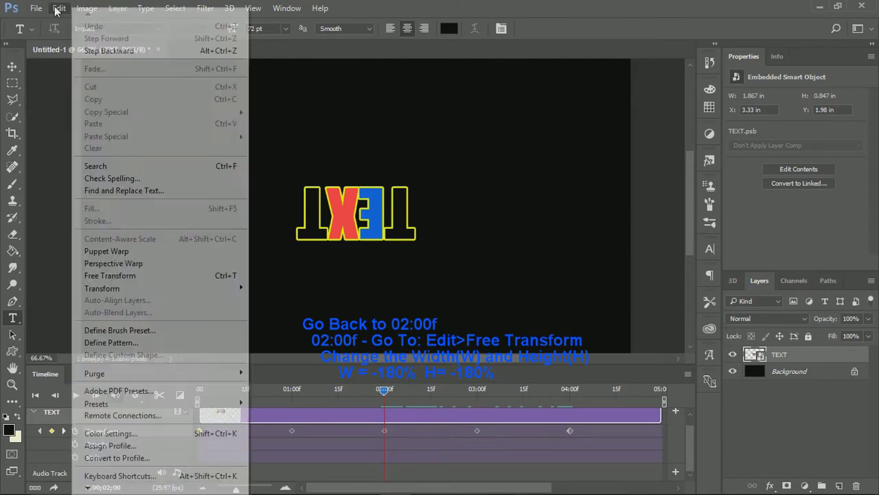
click(147, 277)
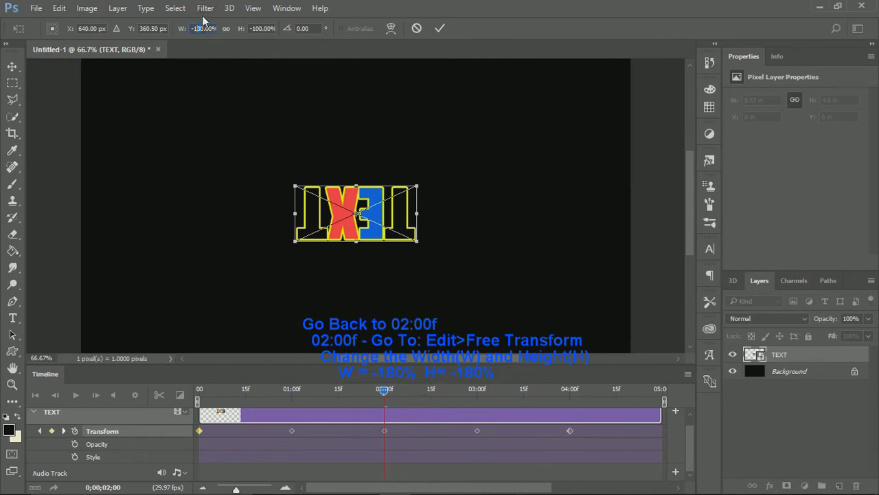
text(-180)
key(Return)
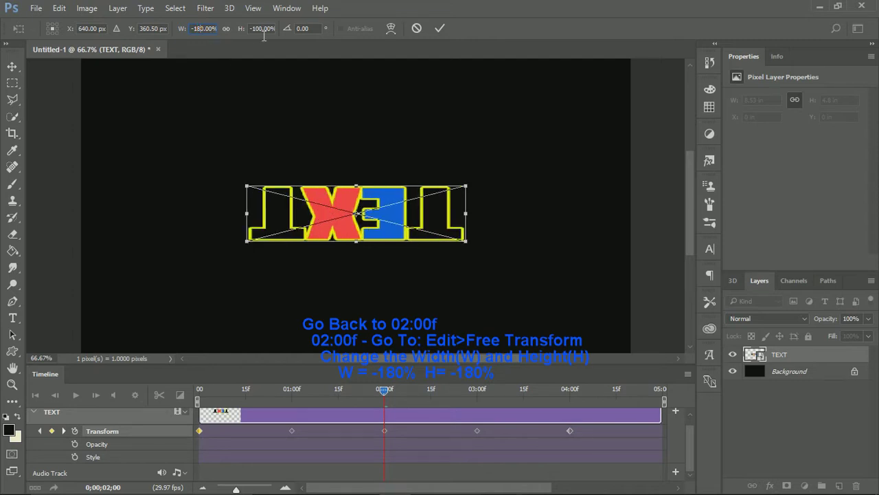
text(-180)
key(Return)
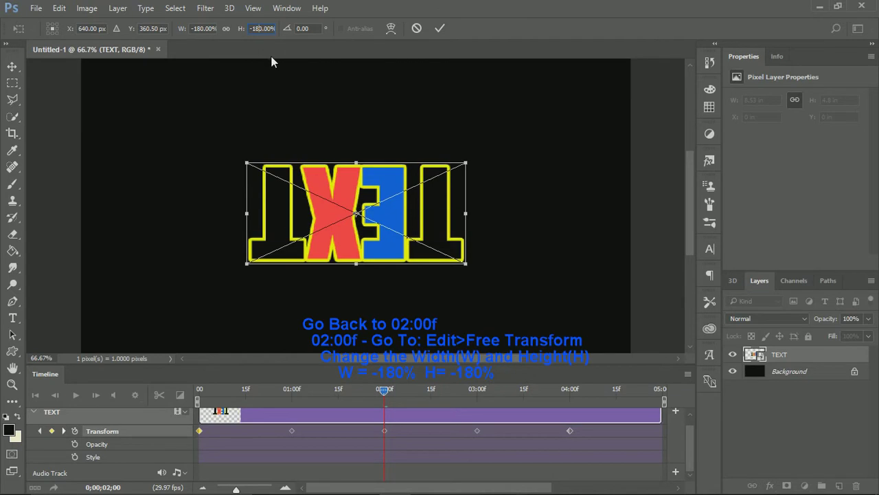
click(438, 33)
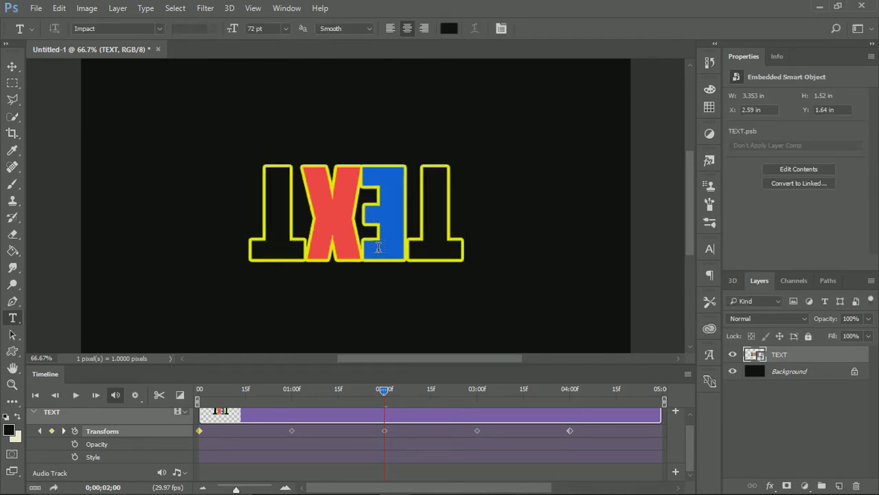
mouse_move(384, 389)
mouse_down()
mouse_move(281, 391)
mouse_move(666, 431)
mouse_up()
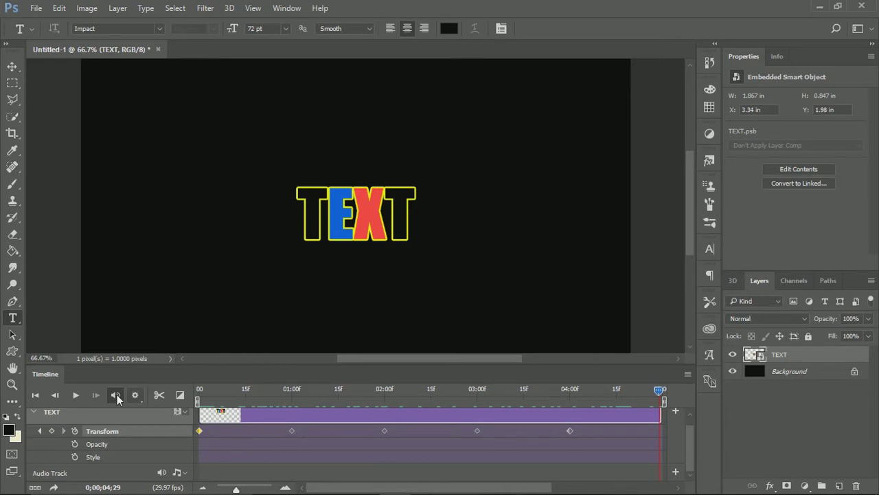
click(77, 396)
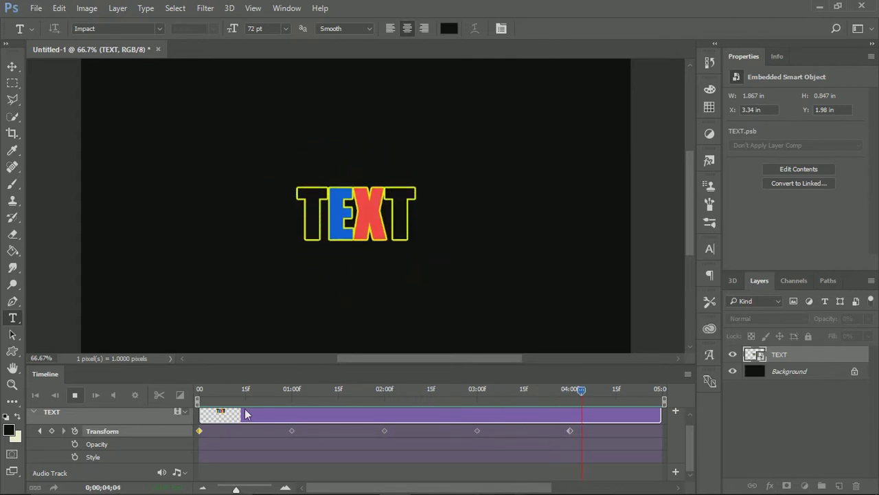
click(75, 394)
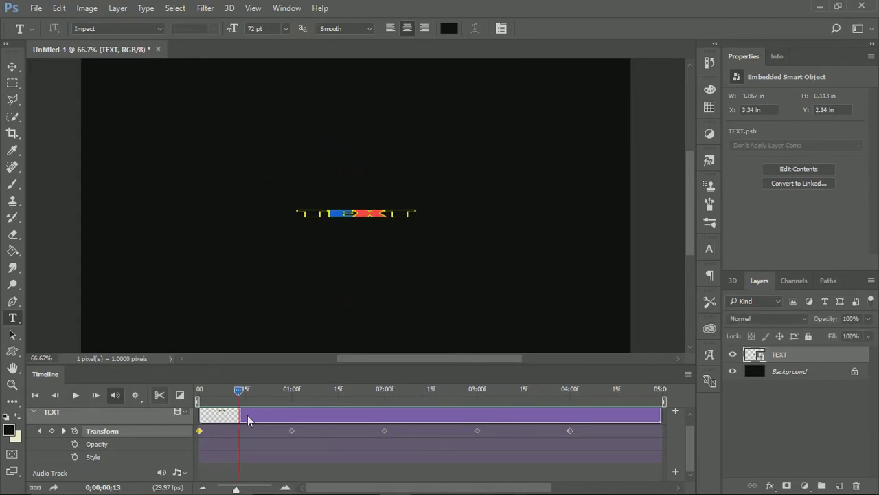
drag(239, 392, 197, 394)
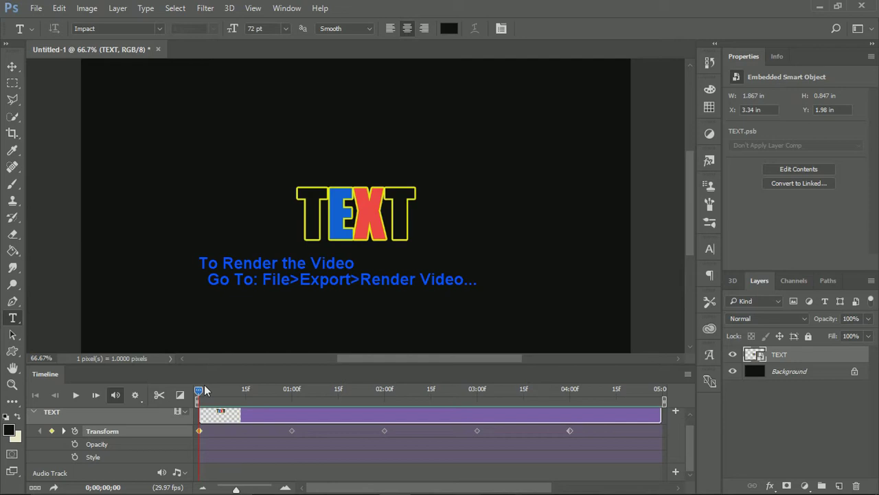
Step: Render the animation through Render Video as FLIPTEXT.mp4, 1280×720 H.264
click(36, 9)
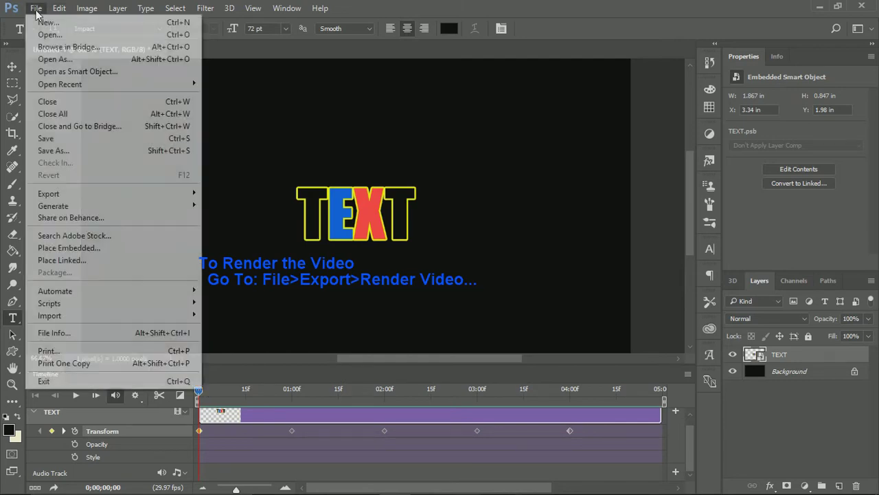
mouse_move(110, 194)
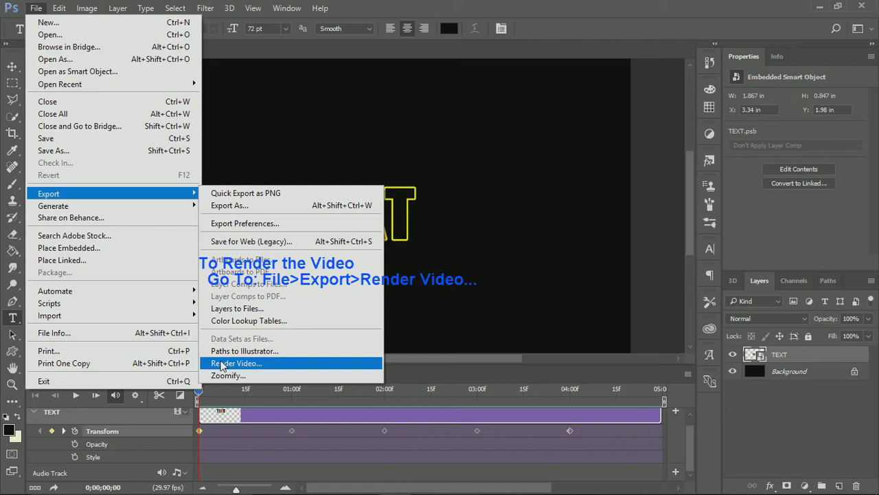
click(307, 364)
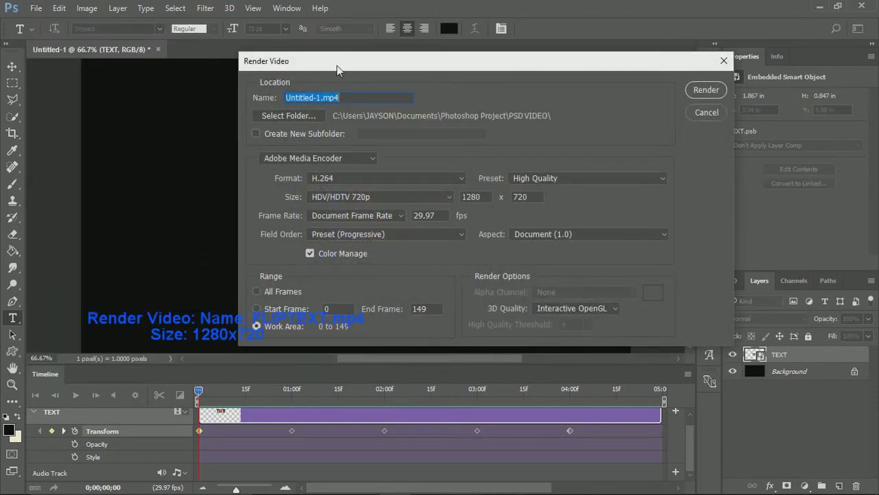
drag(338, 63, 449, 110)
drag(432, 145, 386, 147)
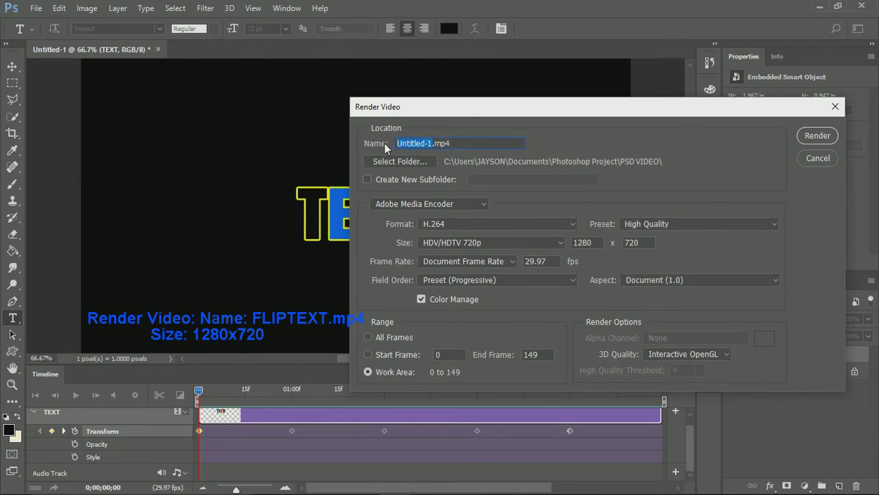
text(FLIPTEXT)
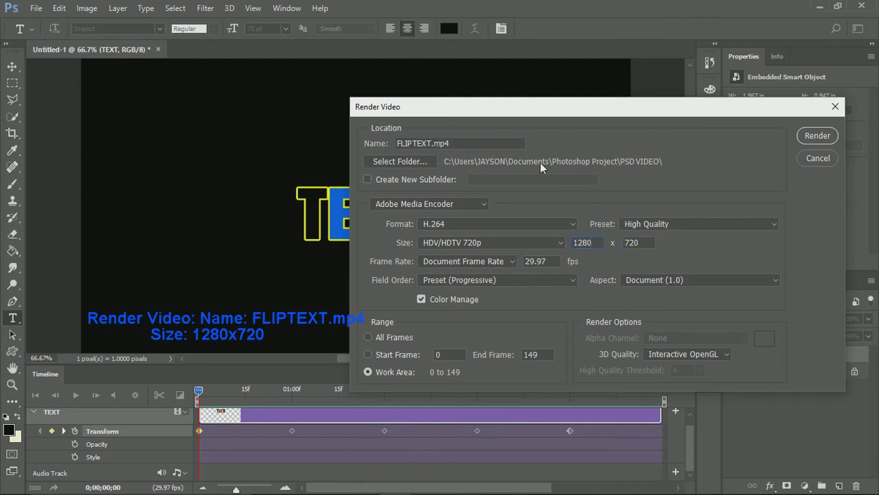
click(812, 135)
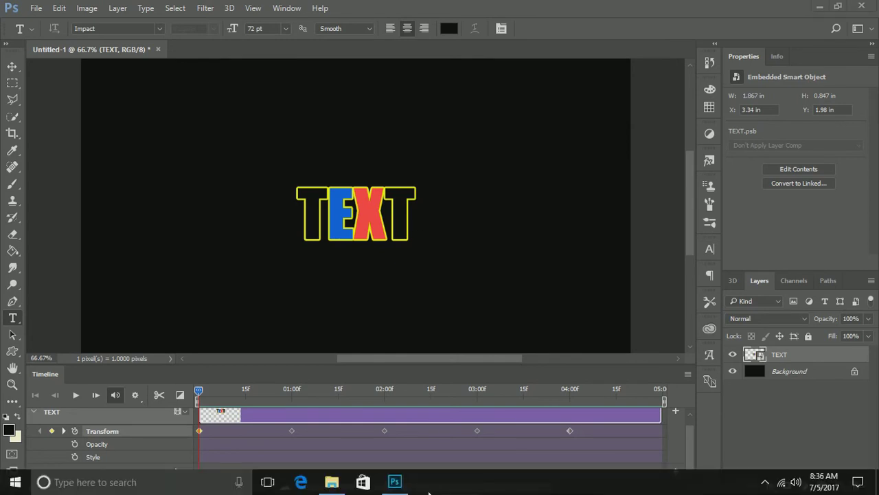
Step: Refresh the PSD VIDEO folder in File Explorer and open the FLIPTEXT video
click(331, 481)
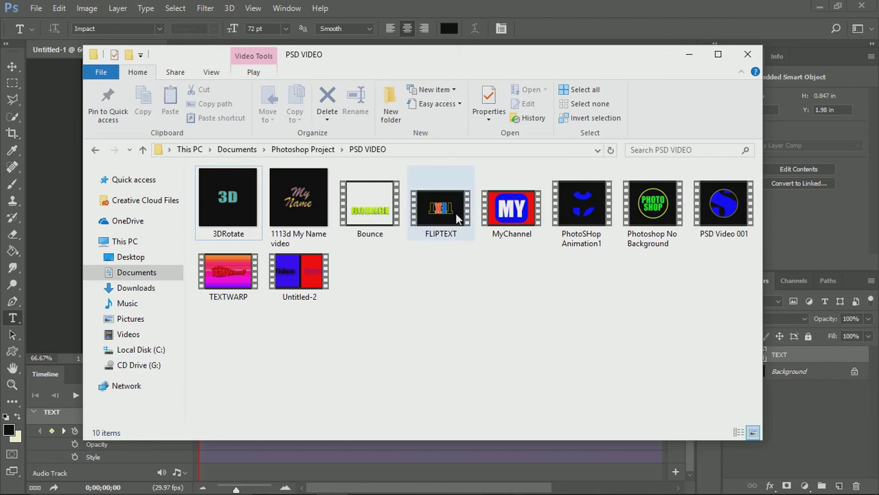
right_click(426, 280)
click(454, 346)
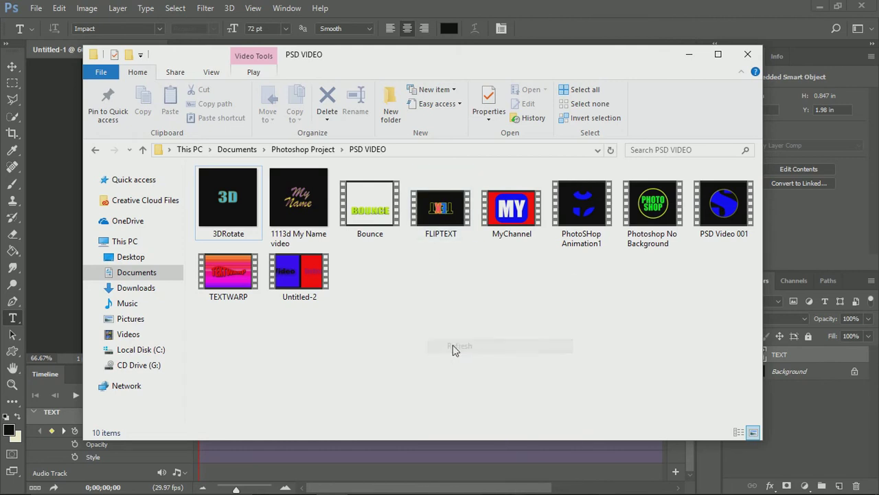
click(443, 220)
double_click(442, 219)
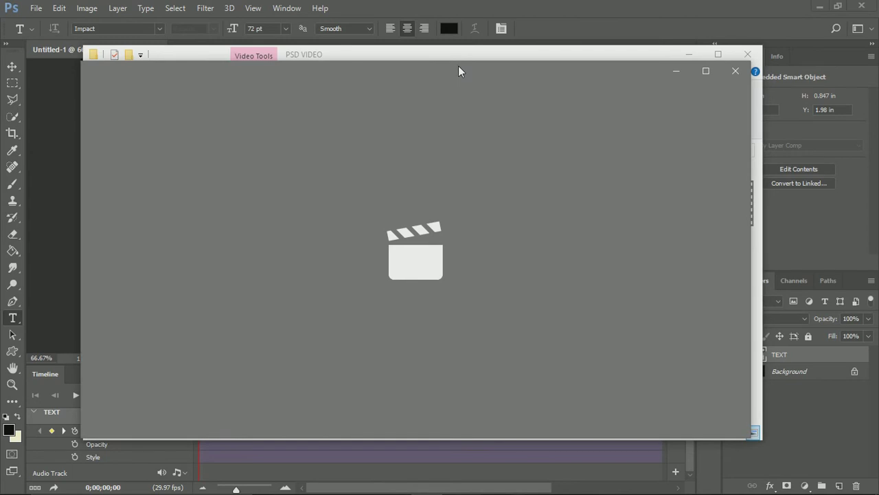
Step: Resize the Movies & TV window and replay the FLIPTEXT video
double_click(463, 64)
click(833, 11)
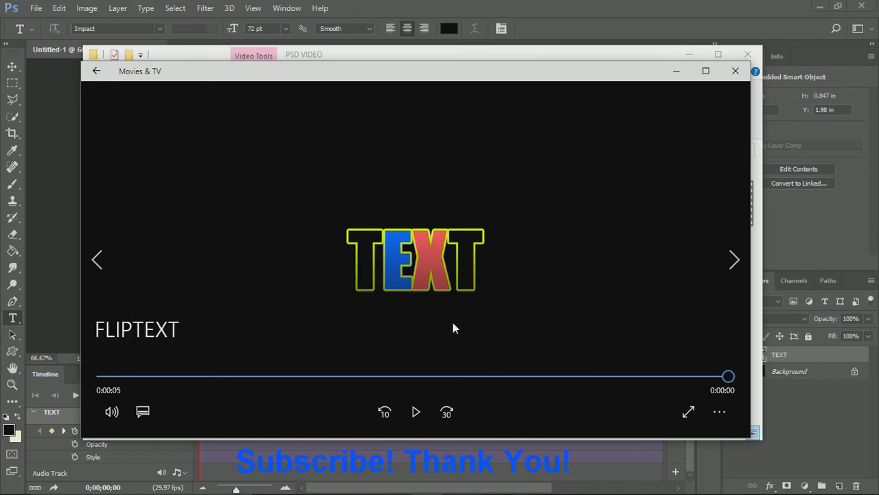
click(415, 412)
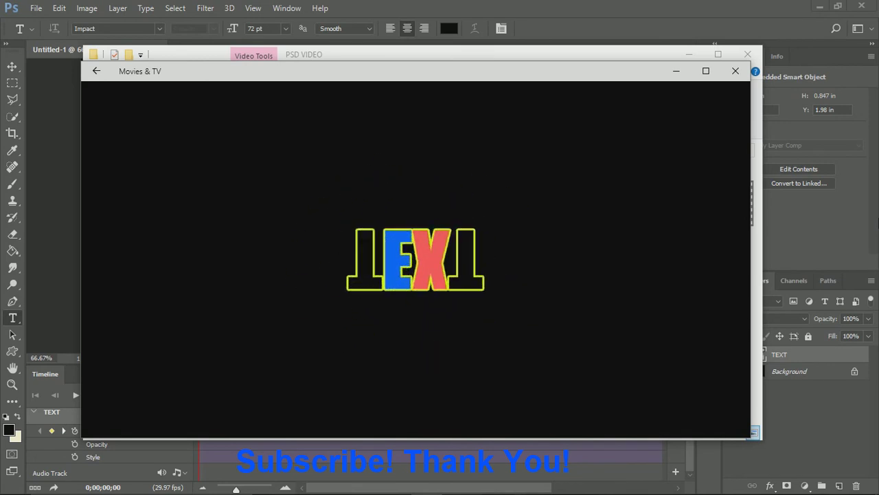
Step: Close the player and File Explorer, then deselect the TEXT layer with the Move tool
click(735, 72)
click(746, 58)
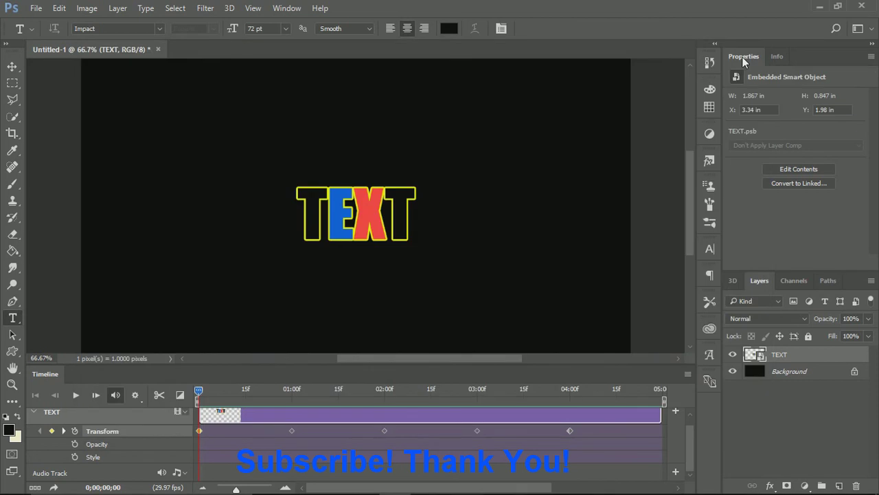
click(11, 67)
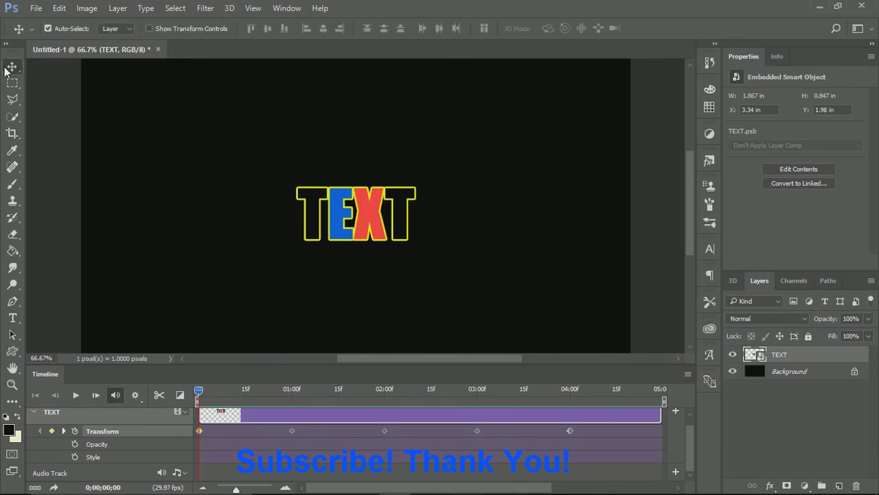
click(647, 219)
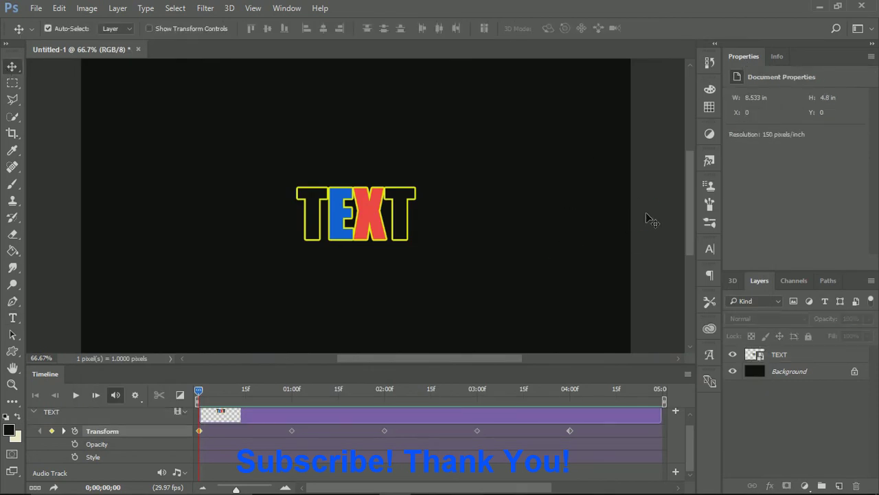